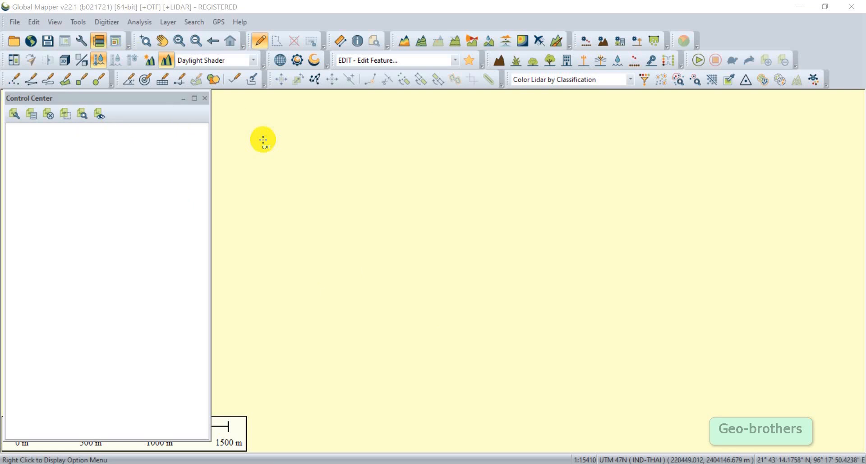
Import PanNyo Taung Export Edit.csv as comma-delimited, point-only features with easting first, skipping 1 row at the start of the file
left_click(16, 42)
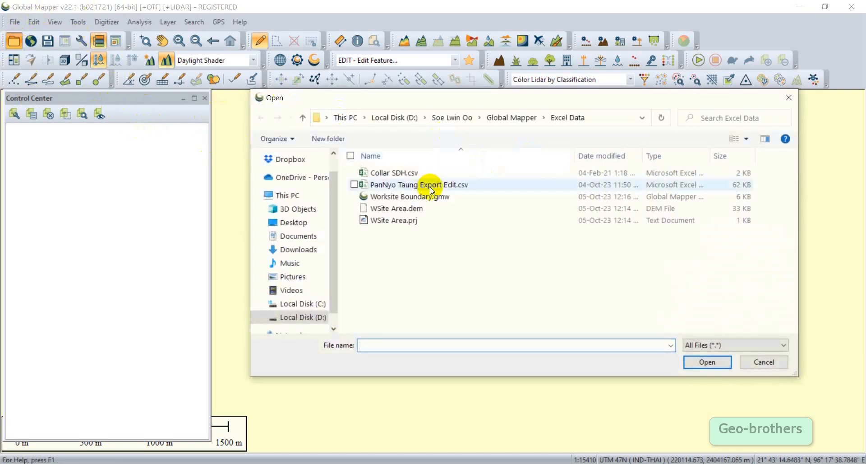
left_click(411, 185)
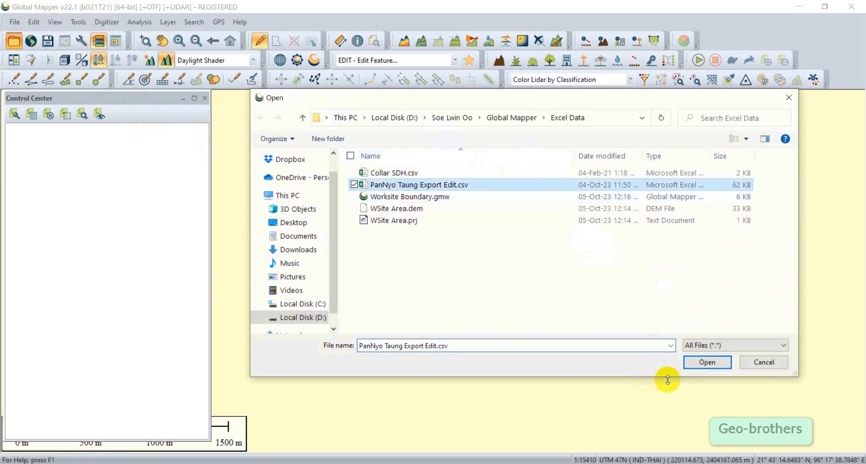
left_click(720, 363)
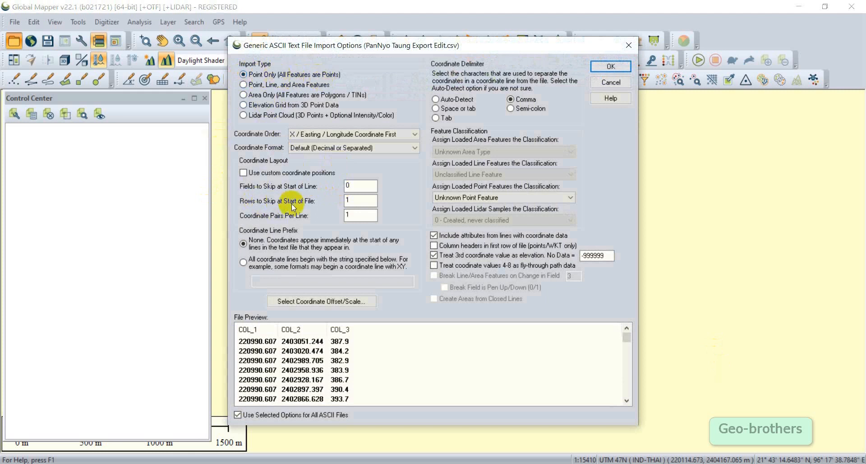
left_click(359, 203)
left_click(625, 69)
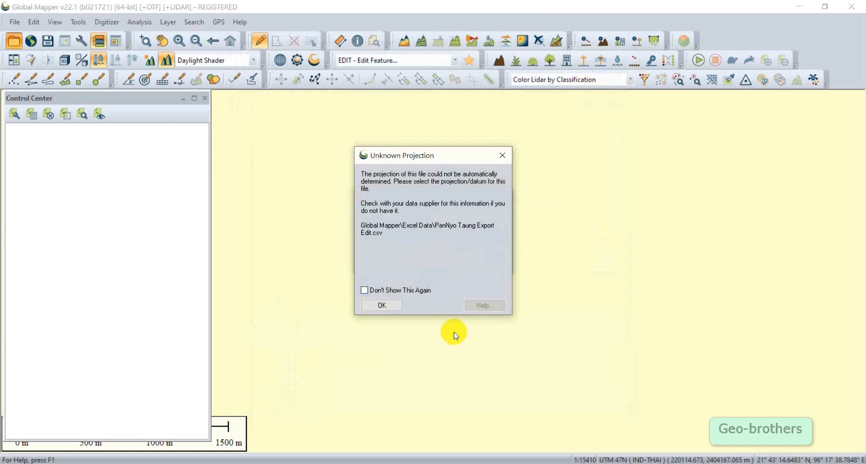
Load the points with the UTM zone 47 Northern Hemisphere projection, INDIAN (THAILAND) datum, and planar and elevation units in meters
left_click(381, 305)
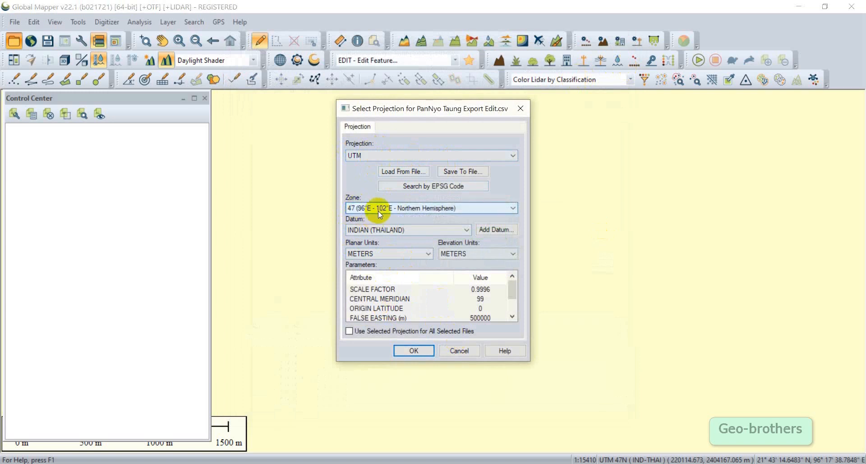
left_click(413, 351)
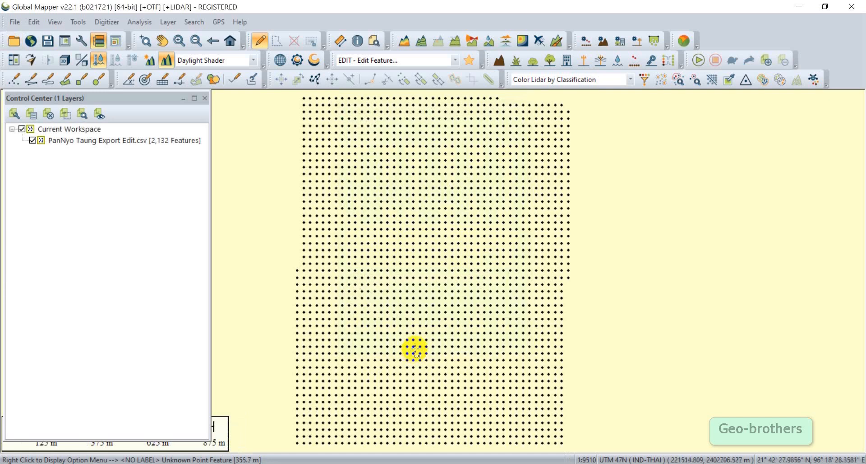
scroll(363, 178, "down", 1)
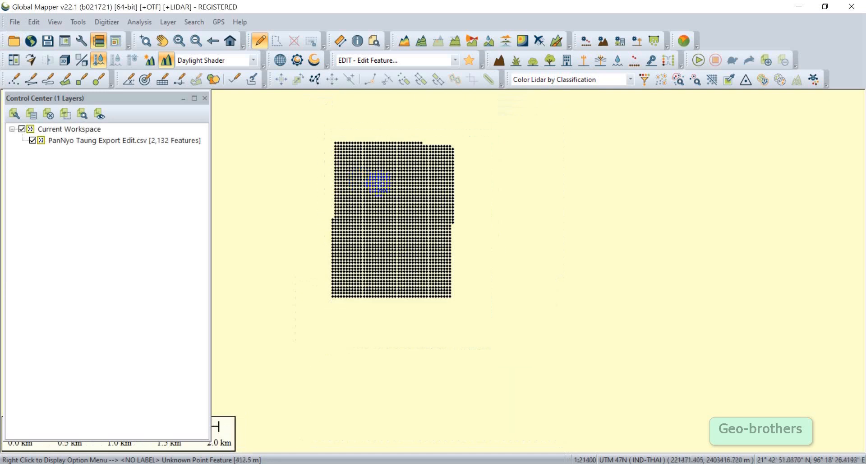
scroll(388, 177, "up", 1)
scroll(388, 177, "down", 1)
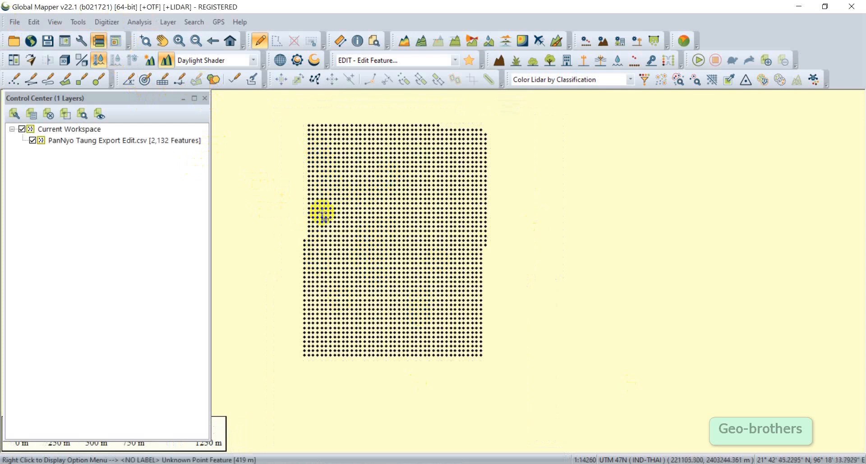
Create an elevation grid from the imported 3D points with vertical units in meters and automatically determined optimal grid spacing
left_click(99, 79)
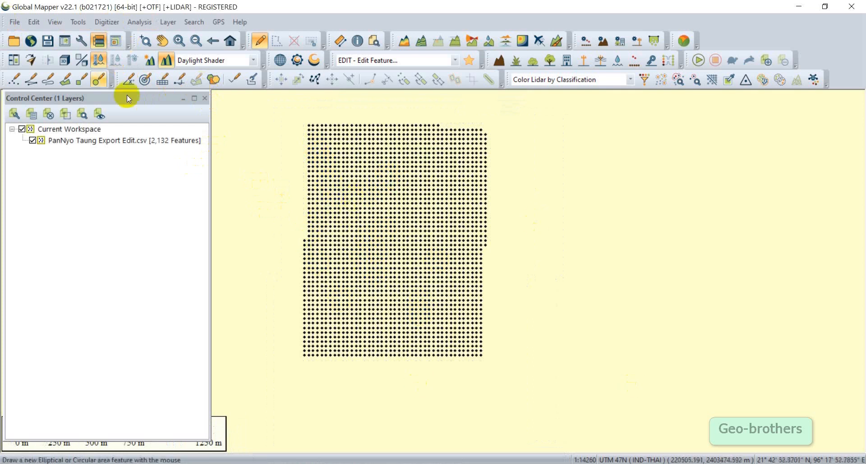
left_click(137, 22)
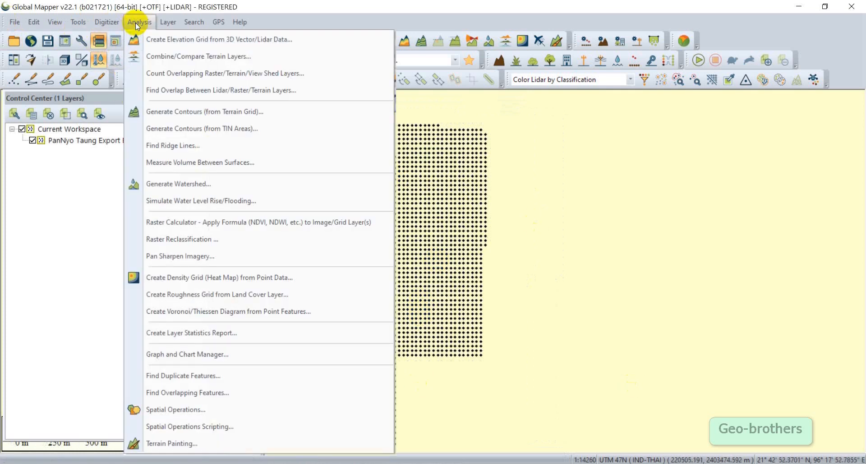
left_click(179, 41)
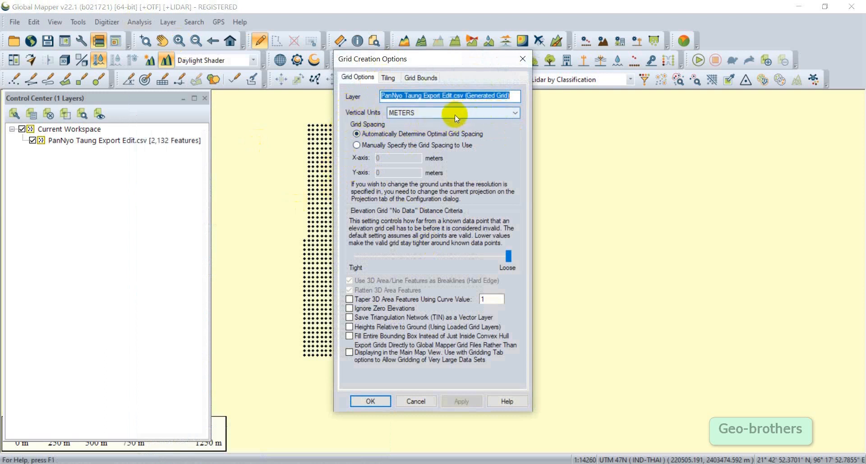
left_click(379, 402)
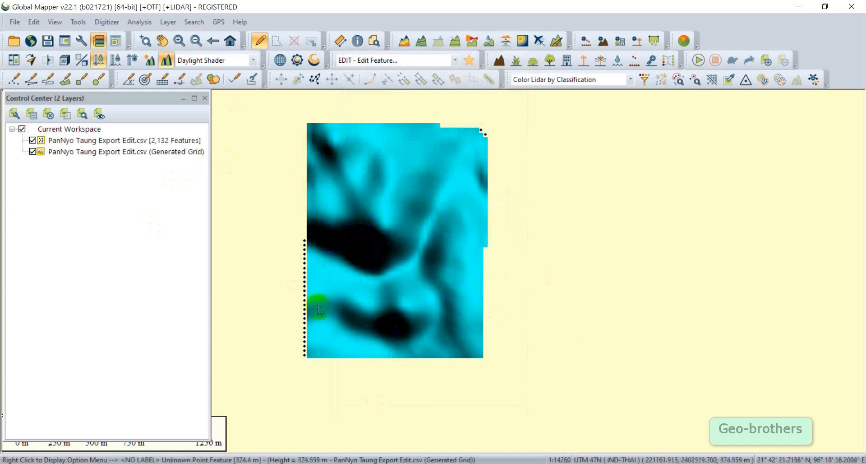
left_click(144, 23)
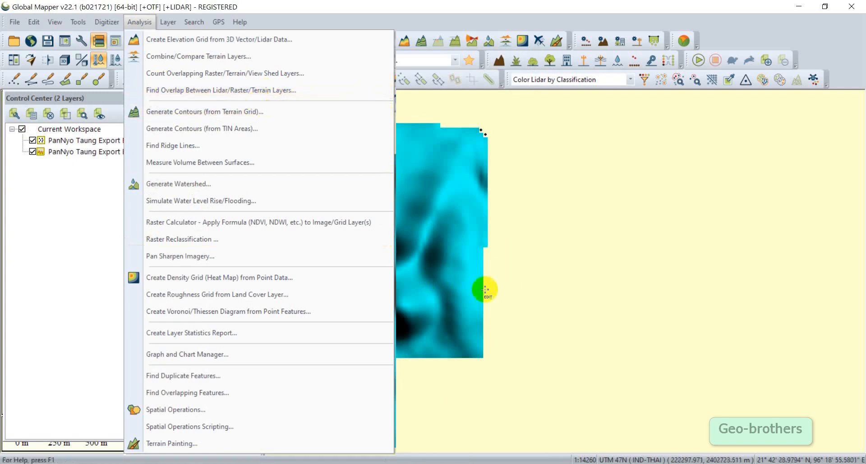
left_click(614, 232)
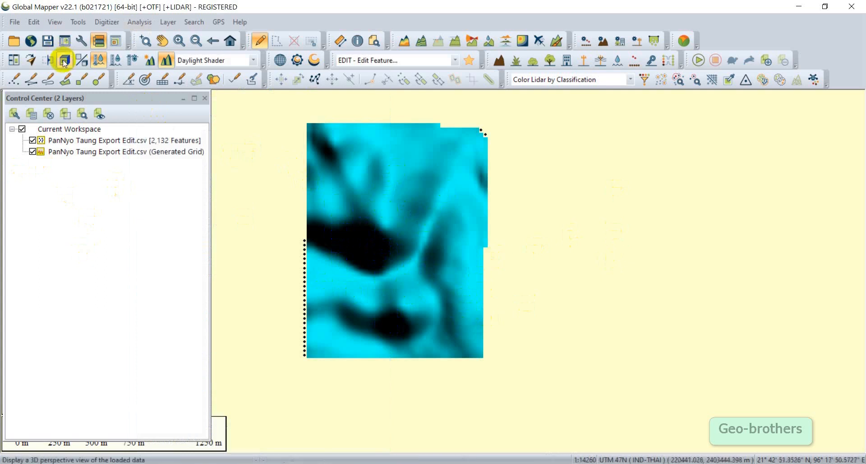
Hide the imported point layer and inspect the generated grid's relief in the 3D viewer
left_click(33, 141)
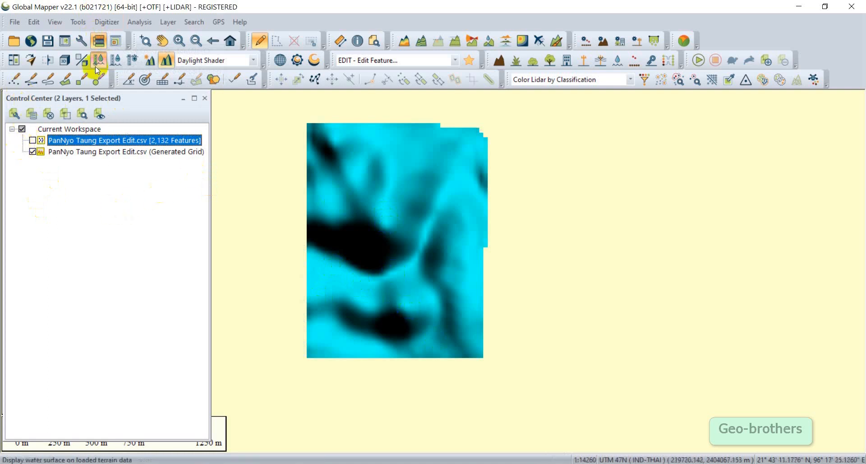
left_click(64, 60)
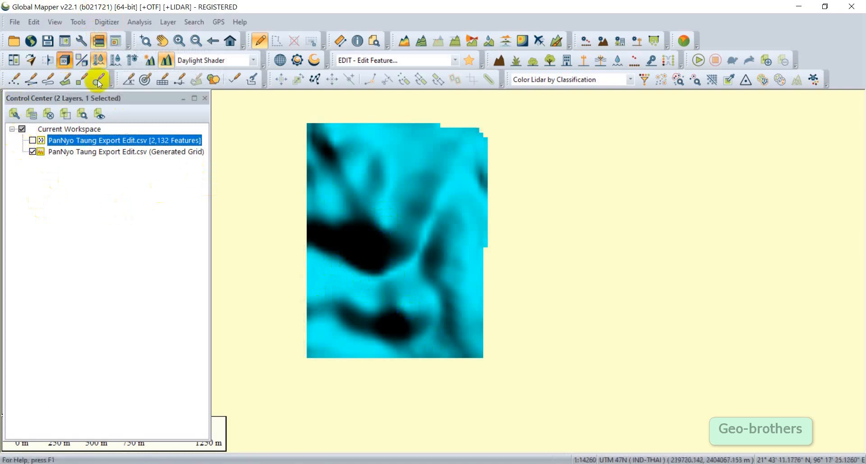
scroll(419, 265, "up", 5)
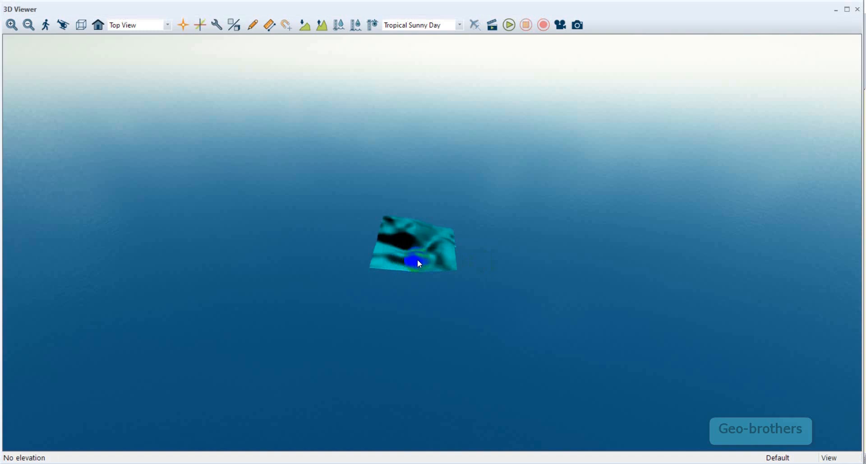
scroll(421, 263, "down", 5)
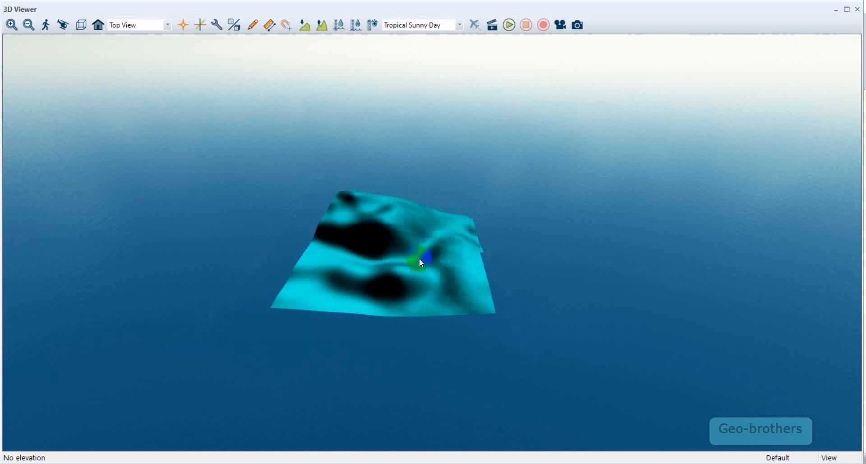
left_click_drag(421, 263, 424, 298)
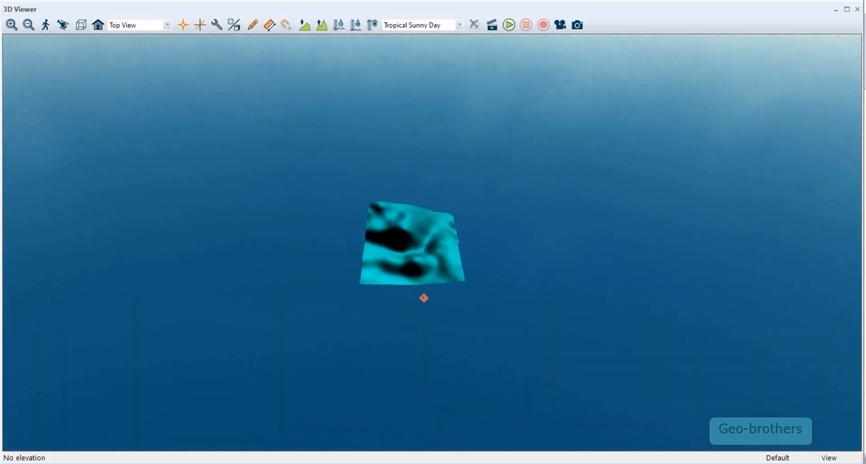
scroll(426, 274, "up", 4)
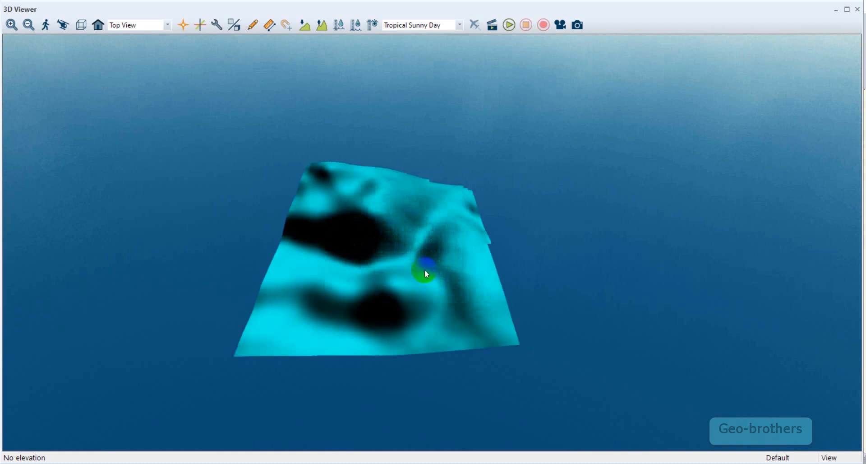
scroll(427, 273, "down", 5)
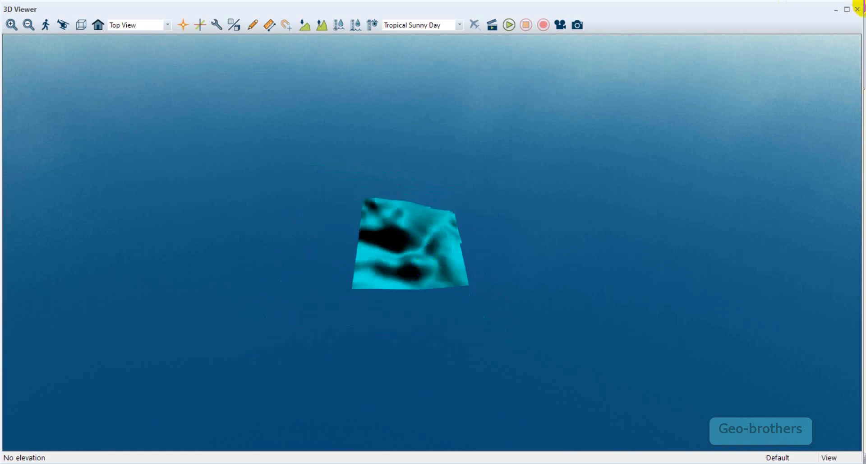
left_click(858, 9)
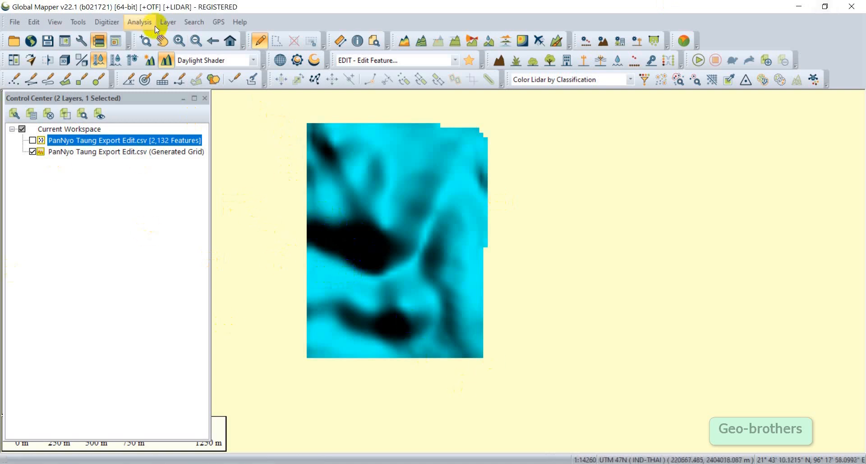
Generate contours from the terrain grid with a 5-meter contour interval, keeping the layer name GENERATED CONTOURS
left_click(139, 22)
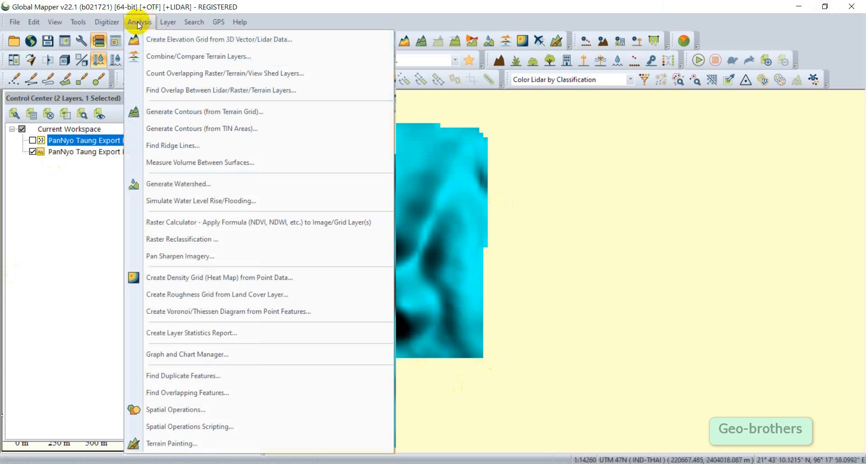
left_click(193, 114)
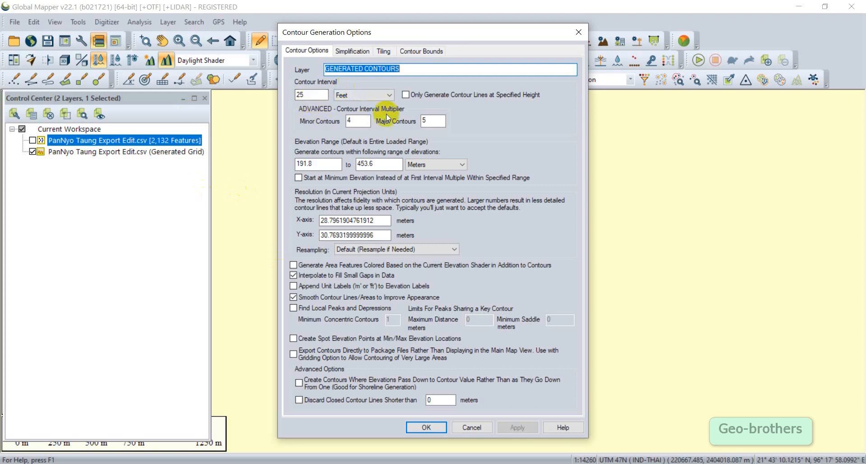
left_click(388, 93)
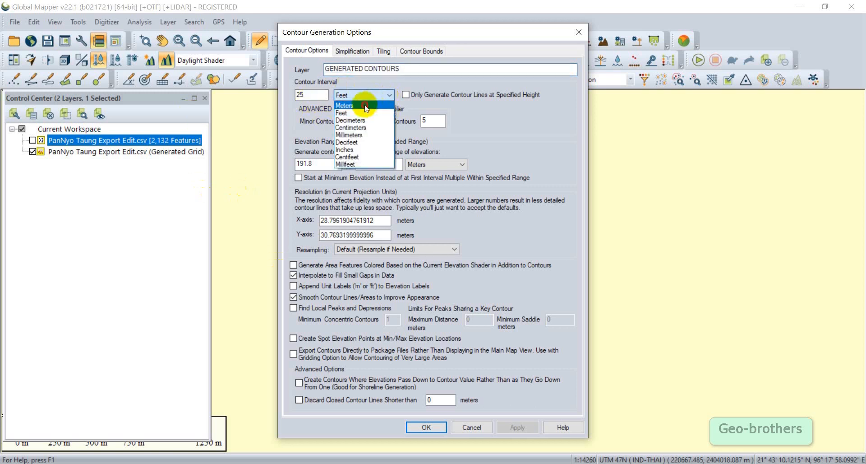
left_click(366, 106)
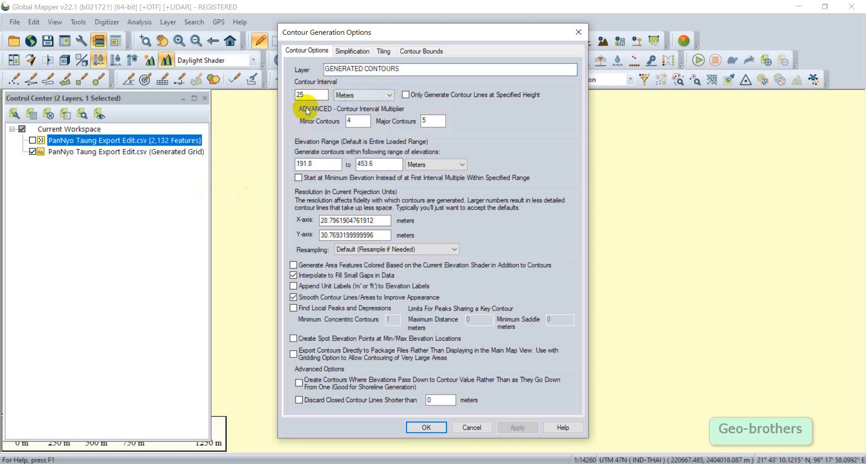
left_click_drag(311, 95, 290, 96)
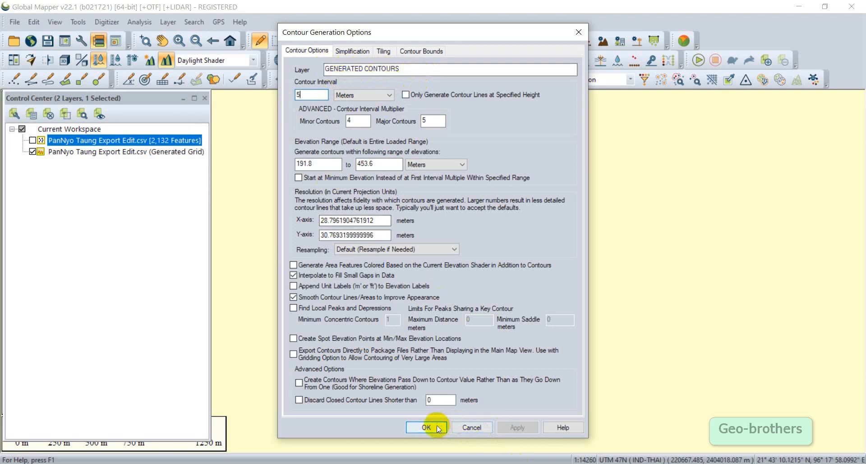
left_click(404, 69)
left_click(427, 427)
scroll(385, 242, "up", 3)
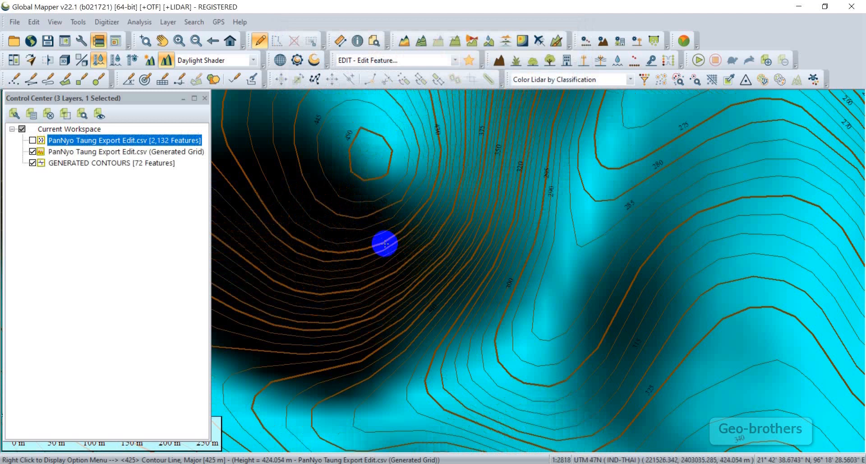
scroll(385, 243, "down", 3)
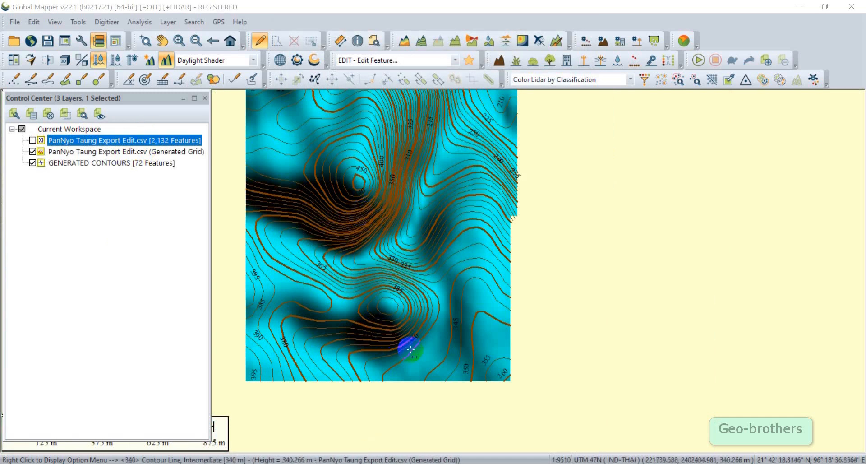
Examine the terrain with its contour lines from several angles and distances in the 3D viewer
left_click(65, 61)
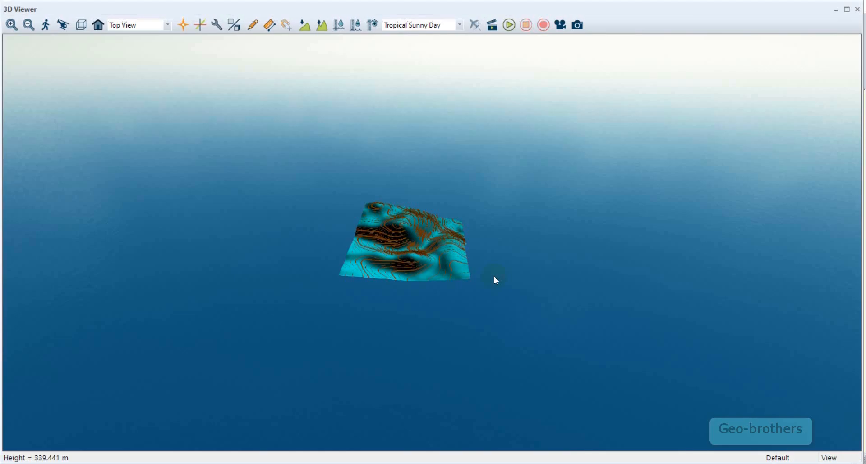
left_click_drag(494, 275, 408, 260)
scroll(410, 264, "up", 6)
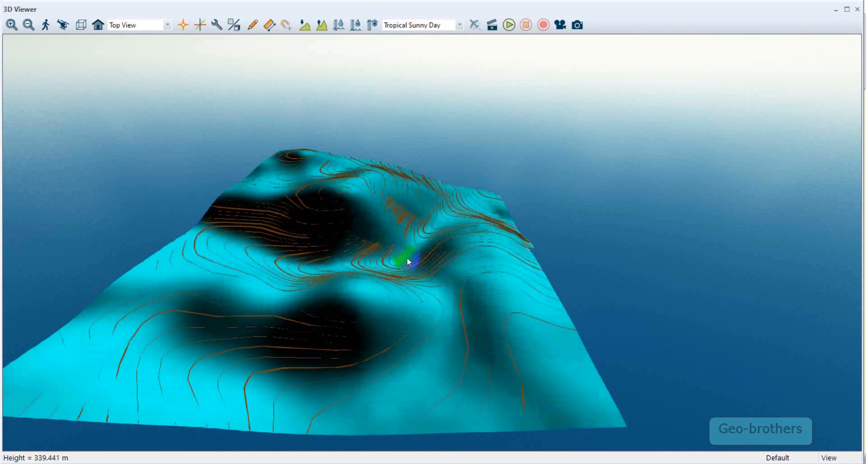
scroll(408, 258, "down", 8)
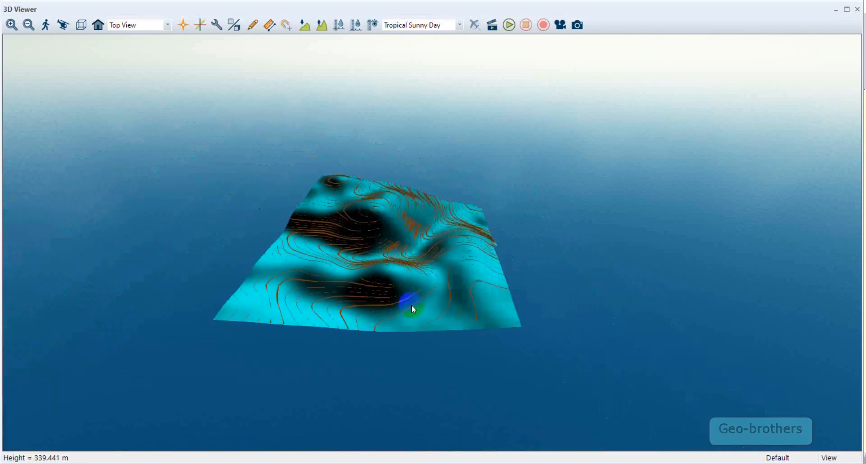
left_click_drag(414, 309, 325, 335)
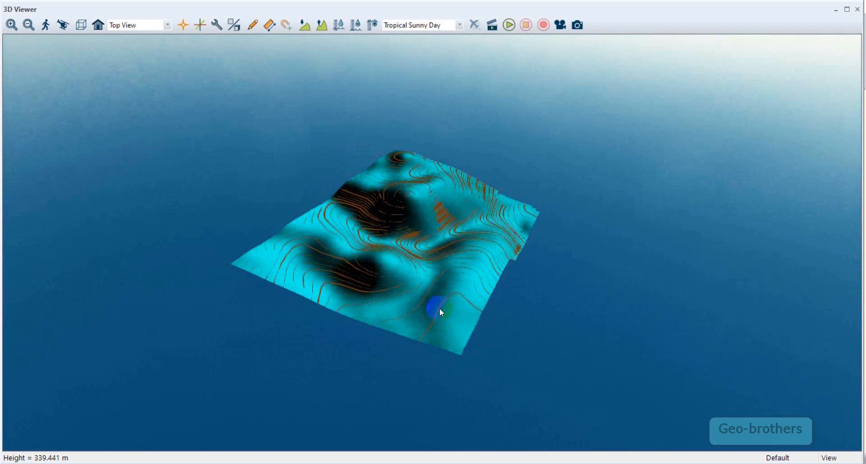
mouse_move(441, 311)
left_mouse_down()
mouse_move(489, 280)
mouse_move(367, 247)
mouse_move(422, 203)
left_mouse_up()
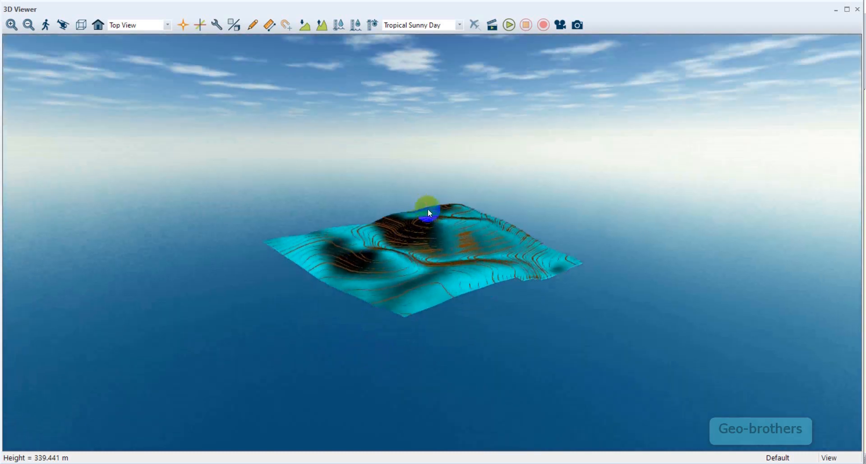
scroll(432, 236, "up", 5)
scroll(437, 247, "down", 6)
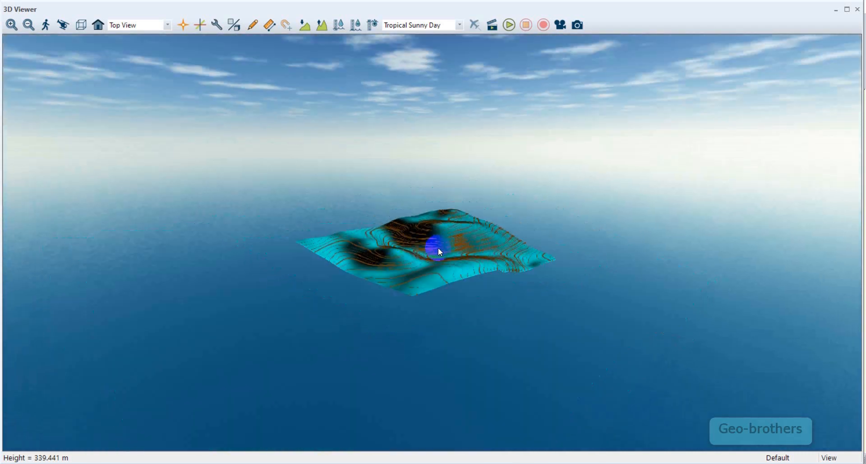
Close the 3D viewer and hide the generated grid layer, leaving only the generated contours displayed
mouse_move(439, 252)
left_mouse_down()
mouse_move(383, 251)
mouse_move(444, 251)
left_mouse_up()
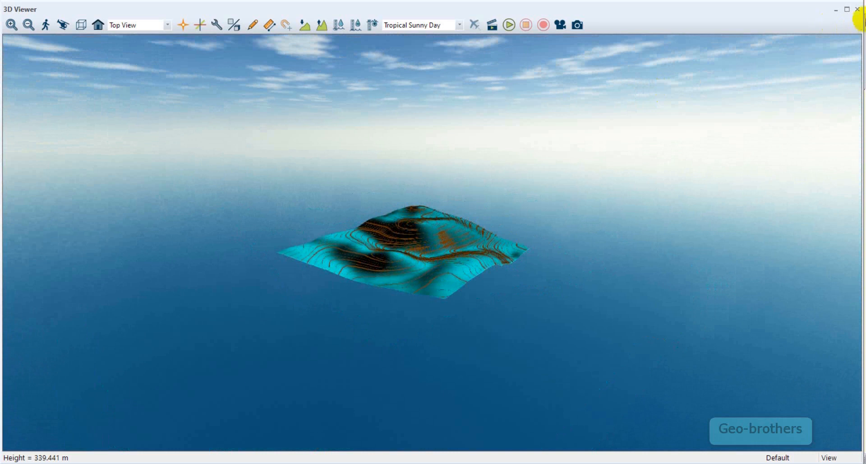
left_click(856, 9)
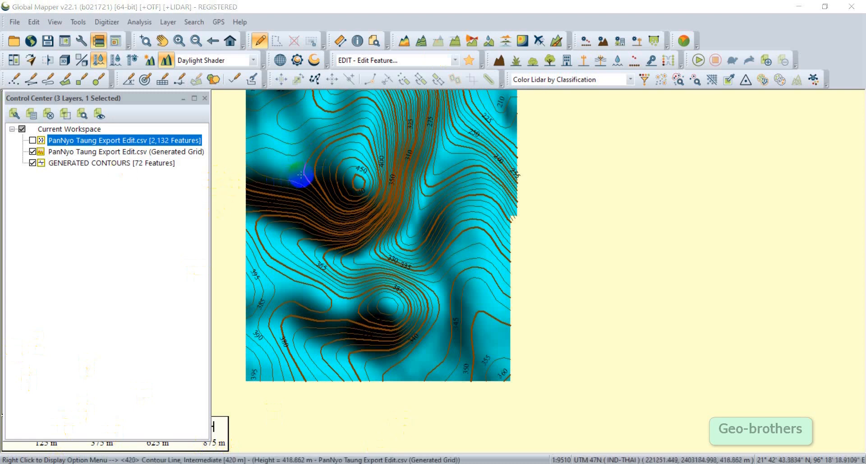
left_click(32, 151)
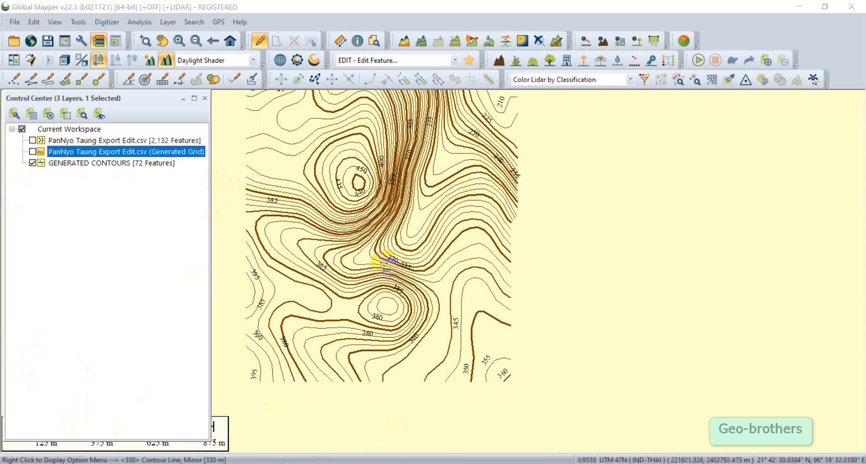
Start a vector export of the displayed contours with DXF as the export format
left_click(14, 21)
mouse_move(83, 315)
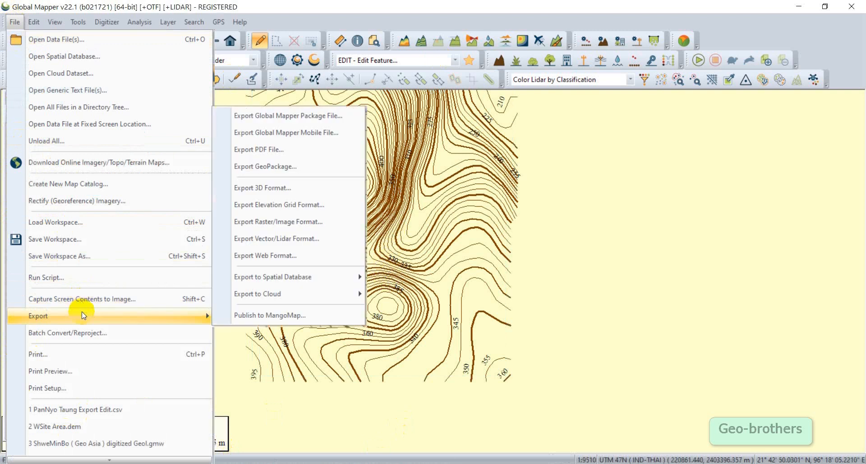
left_click(290, 244)
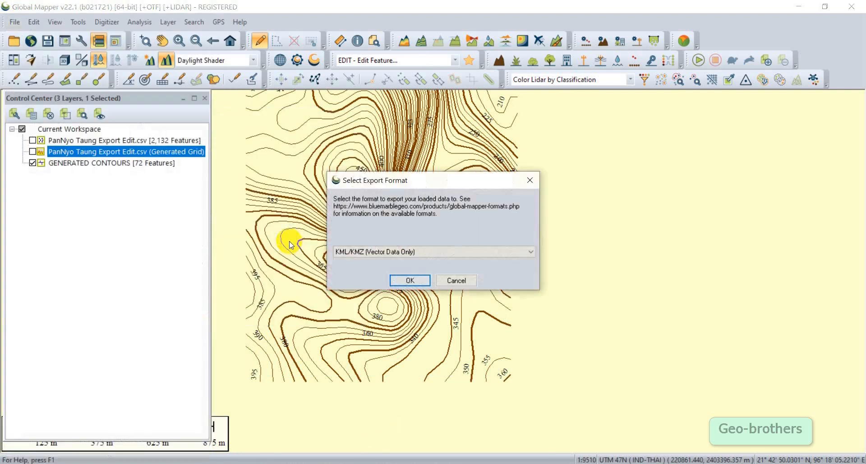
left_click(433, 249)
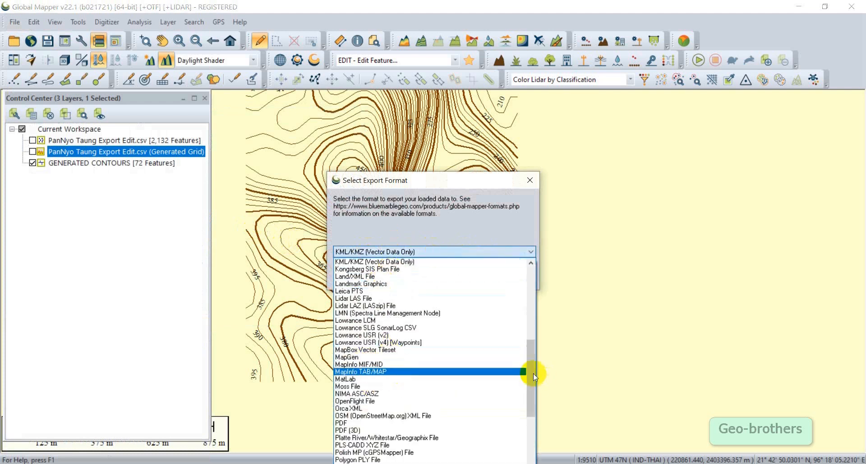
left_click_drag(533, 373, 535, 316)
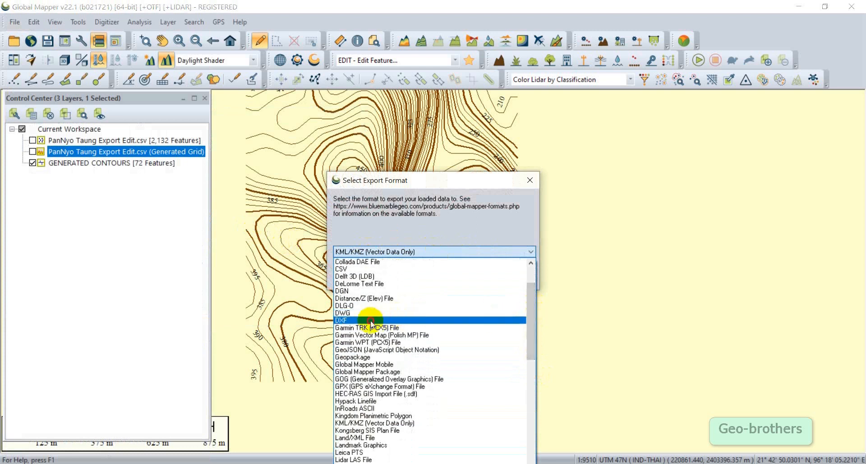
left_click(379, 320)
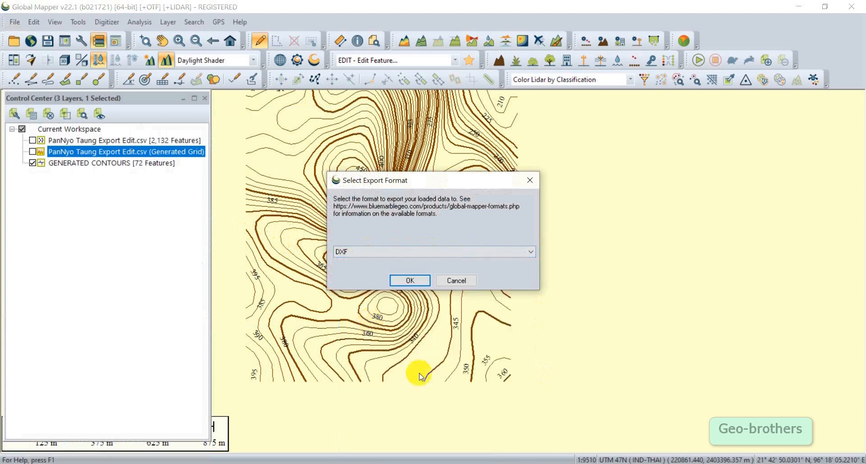
left_click(423, 280)
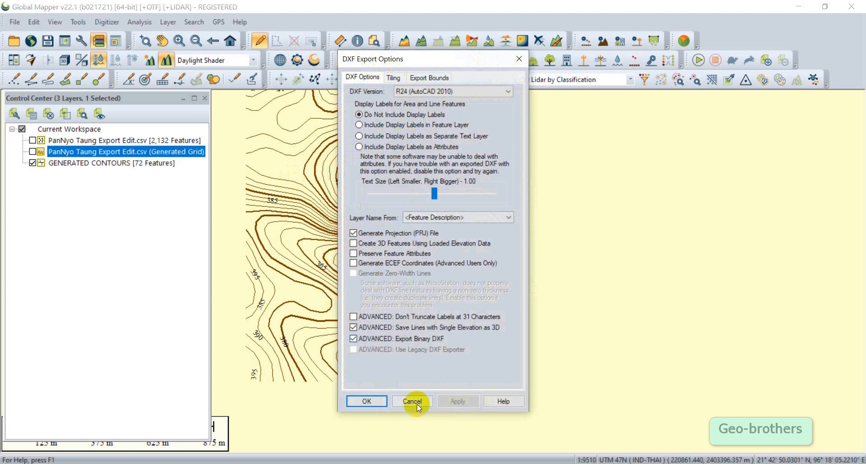
Accept the DXF options with version R24 (AutoCAD 2010) and save the export as Worksite Area Contour in the Excel Data folder
left_click(375, 402)
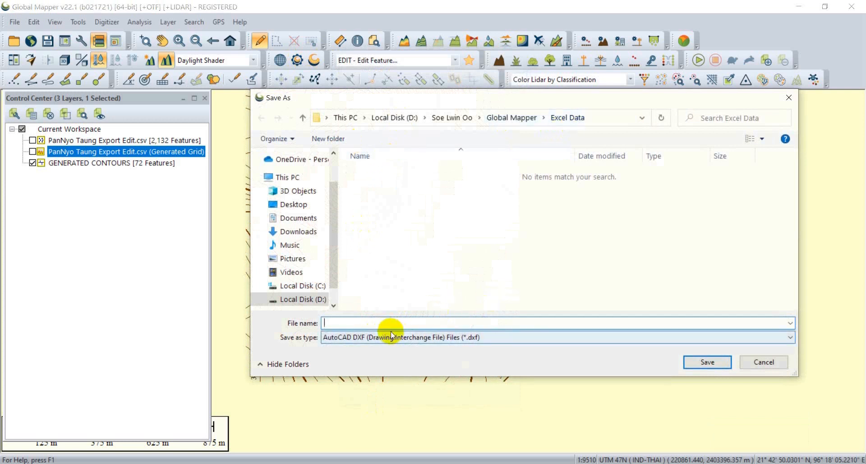
type("Worksit")
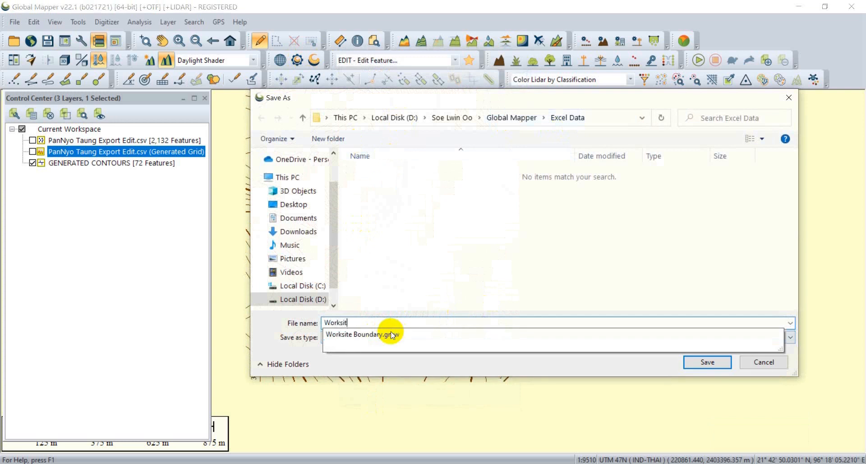
type("e Area")
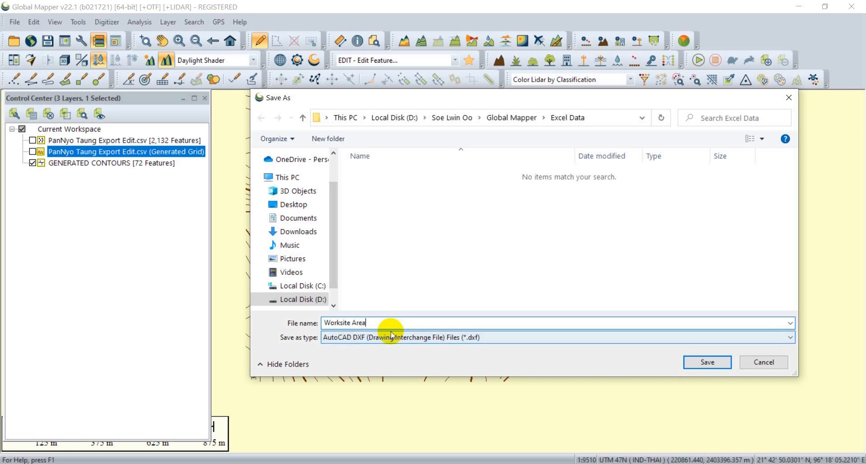
type(" Contour")
left_click(716, 361)
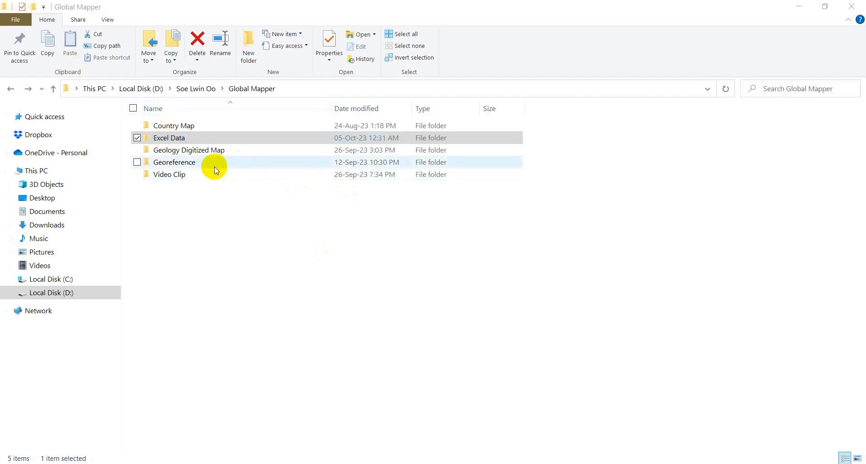
Switch to File Explorer and open Worksite Area Contour.dxf from the Excel Data folder in AutoCAD
left_click(178, 143)
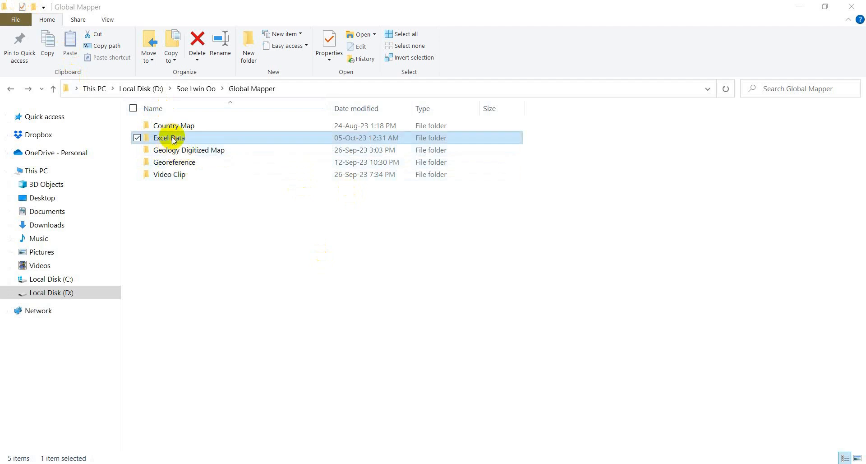
double_click(176, 140)
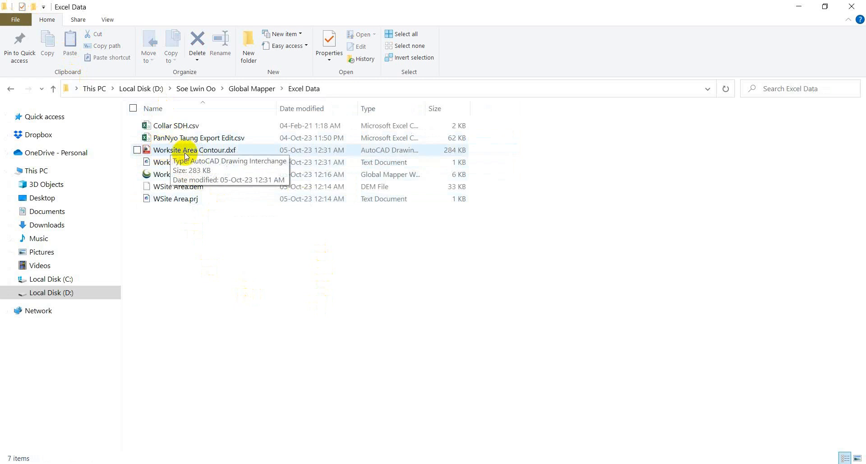
double_click(216, 151)
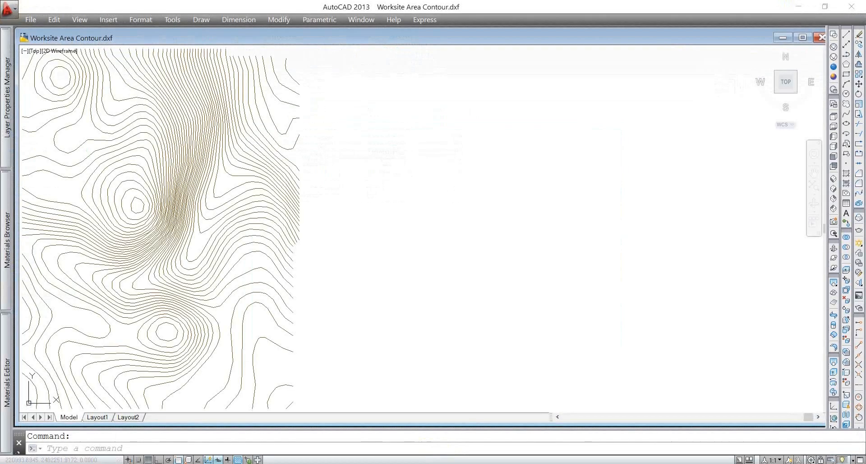
Examine the exported contour lines in the AutoCAD drawing, both up close and as a whole
scroll(127, 225, "up", 4)
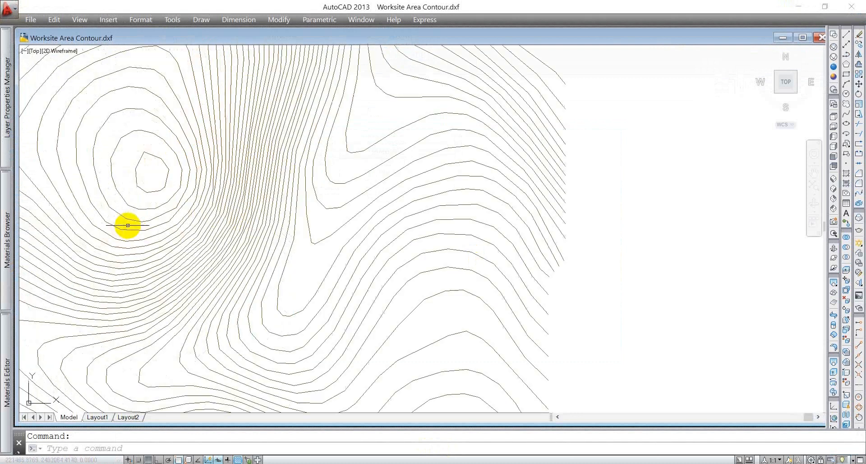
scroll(128, 225, "down", 6)
left_click_drag(116, 218, 283, 214)
scroll(283, 214, "up", 5)
scroll(286, 214, "down", 5)
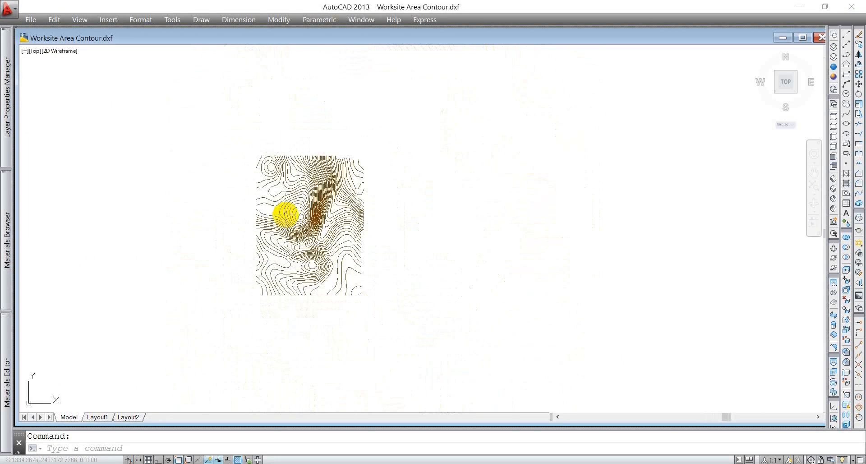
scroll(310, 242, "up", 5)
scroll(310, 240, "down", 5)
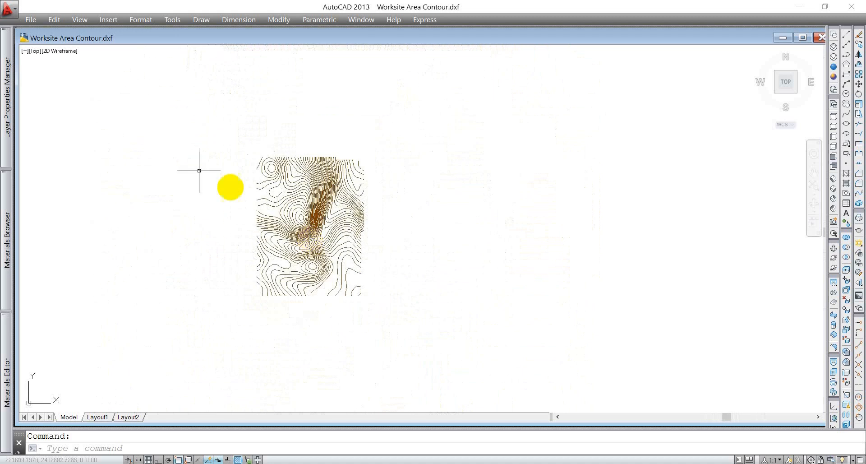